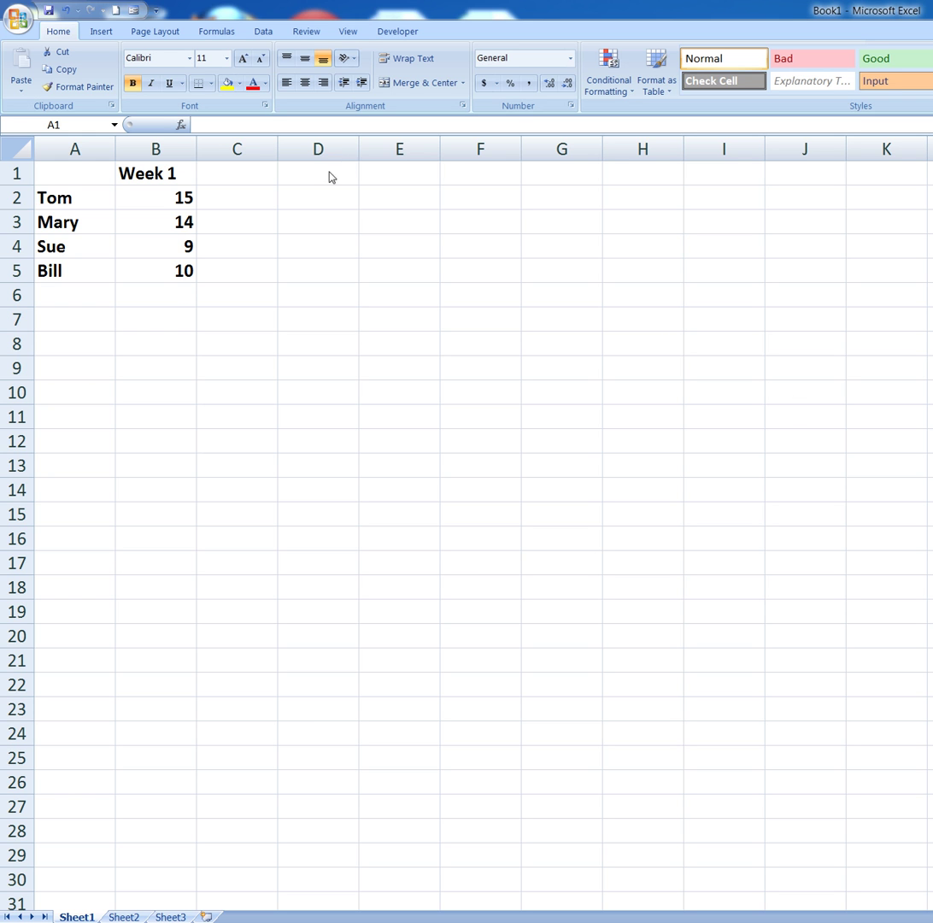
# - Insert a 3-D pie chart of A1:B5 and place it over A7:H22 below the data
pyautogui.click(63, 171)
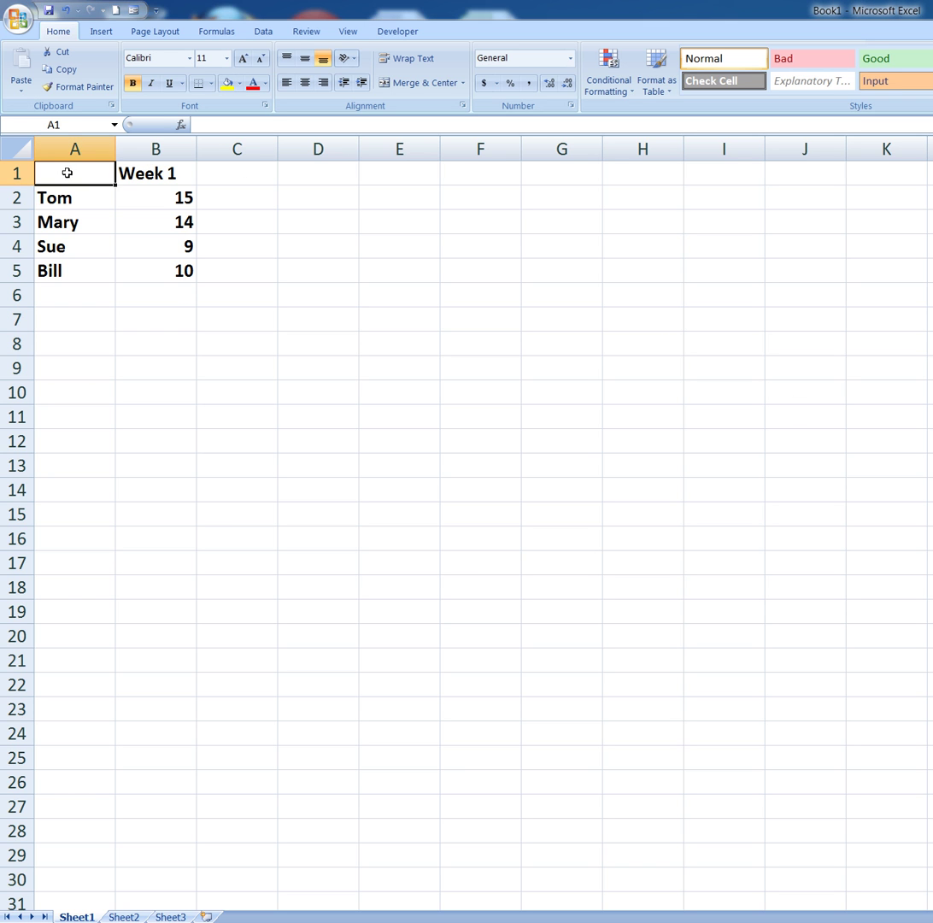
pyautogui.moveTo(67, 173)
pyautogui.mouseDown()
pyautogui.moveTo(152, 171)
pyautogui.moveTo(174, 274)
pyautogui.mouseUp()
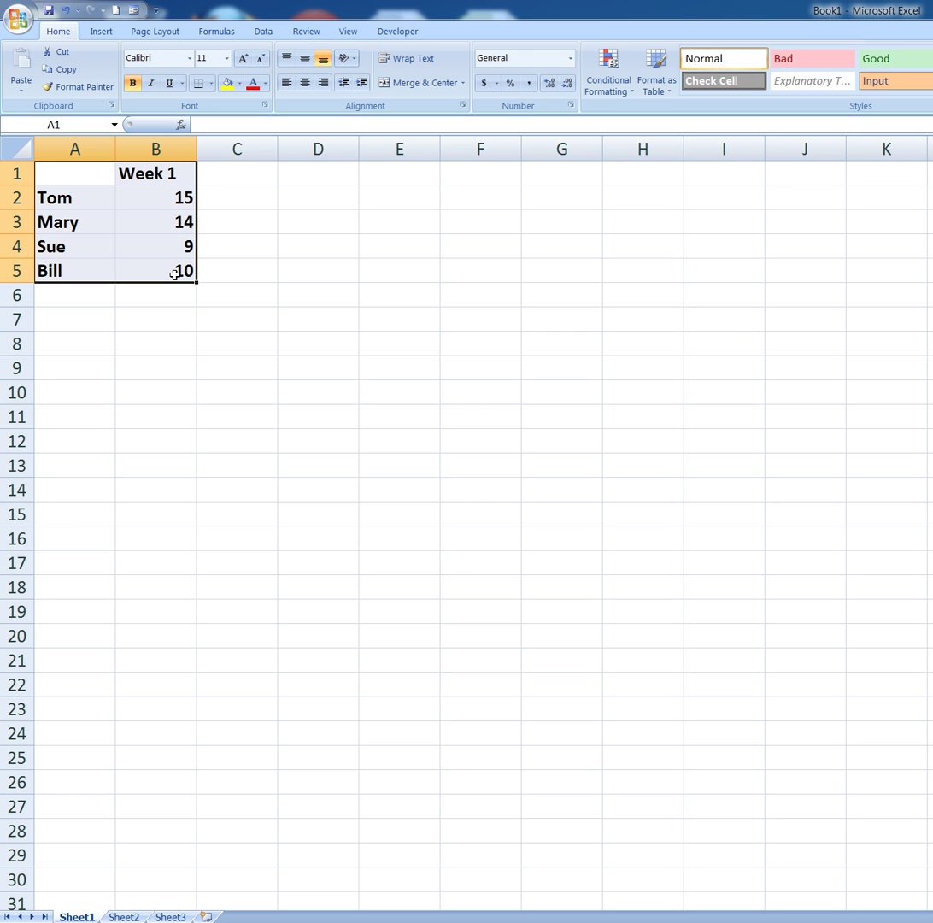
pyautogui.click(100, 34)
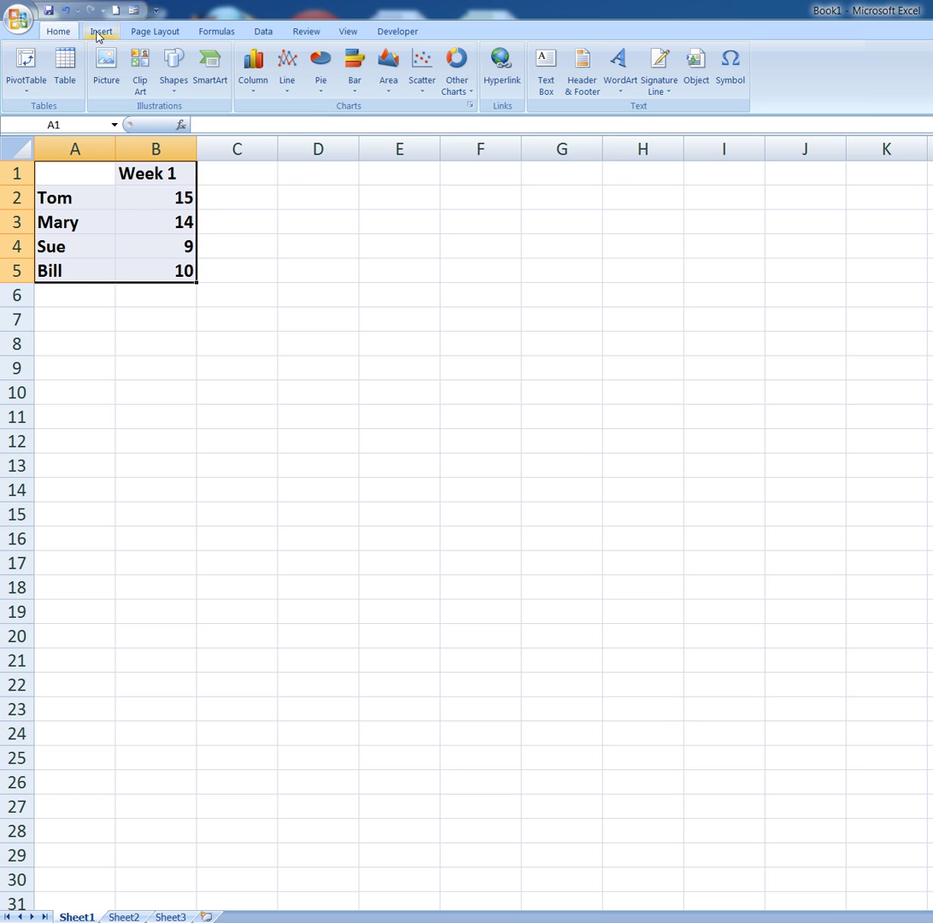
pyautogui.click(320, 85)
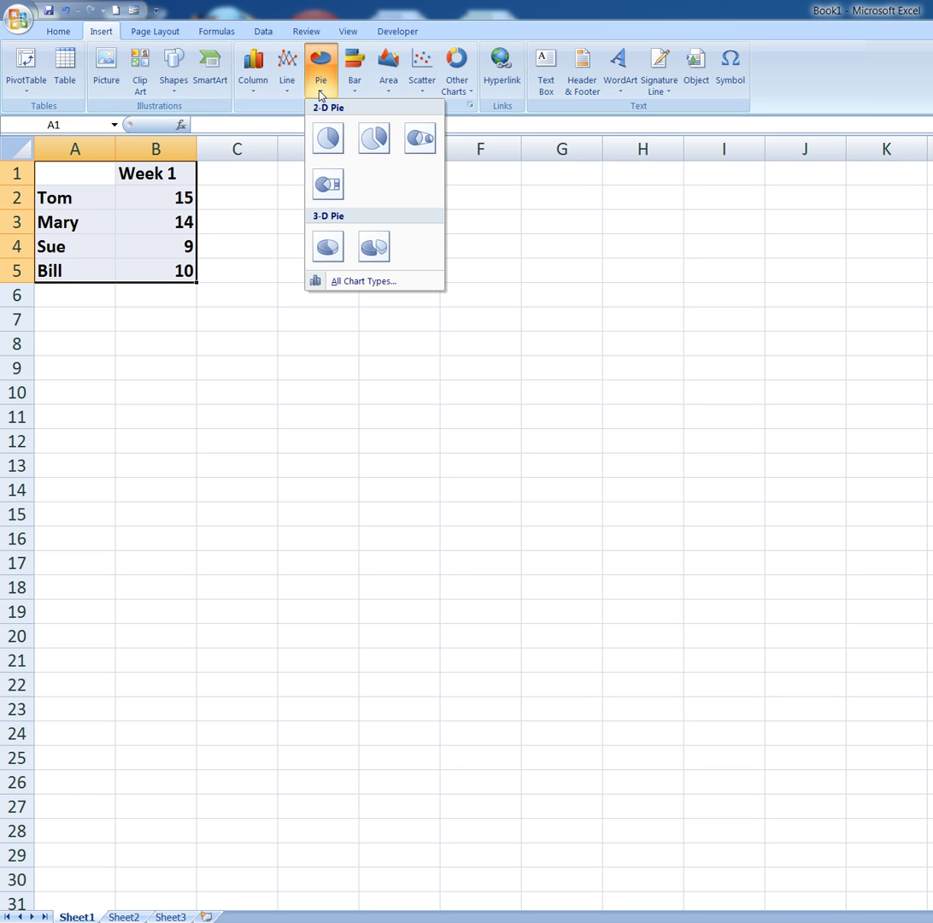
pyautogui.click(328, 248)
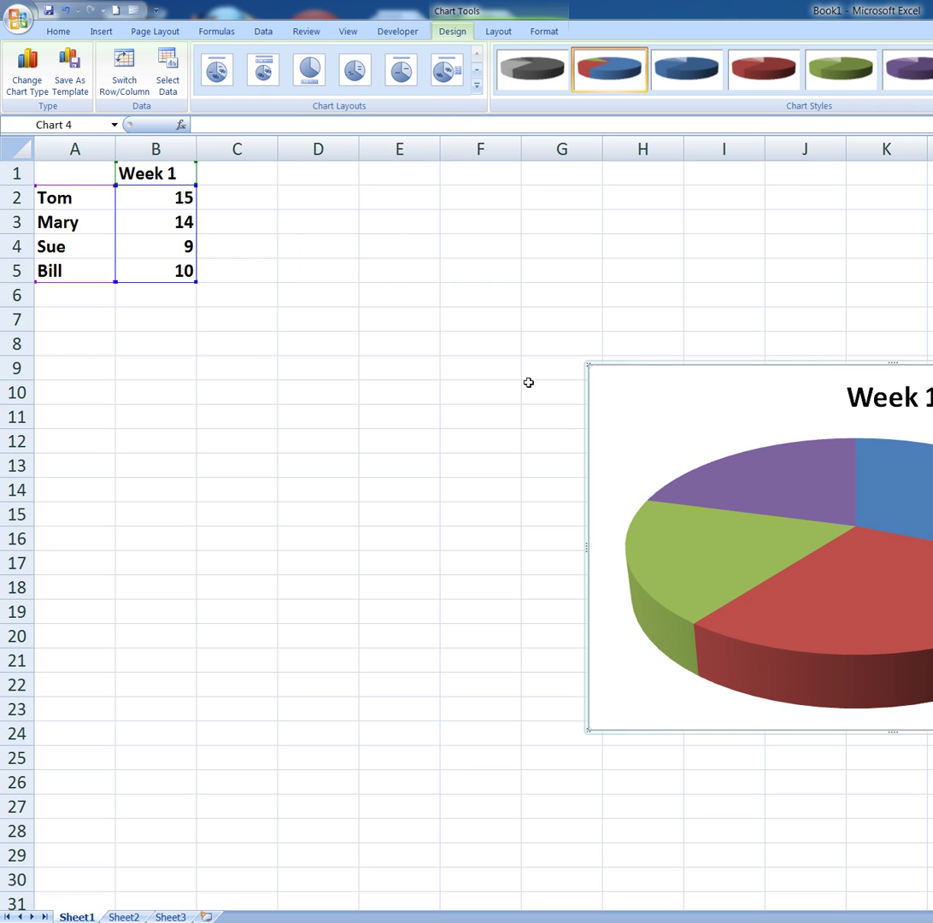
pyautogui.moveTo(647, 377); pyautogui.dragTo(96, 333)
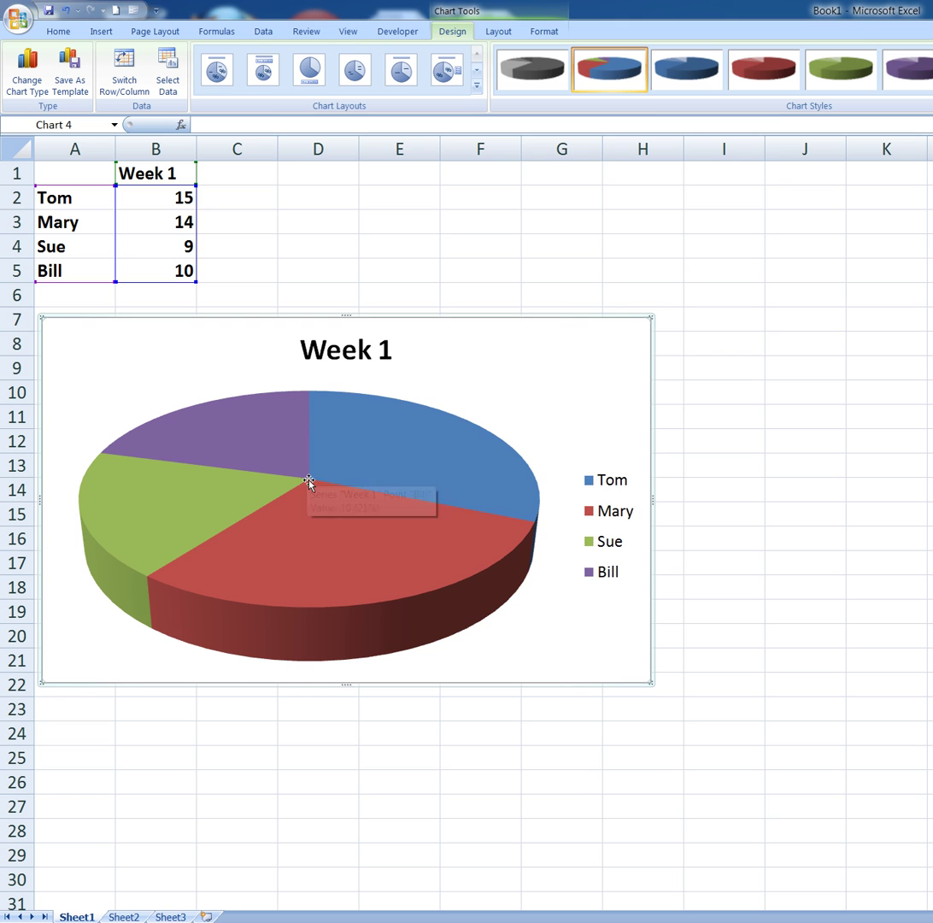
pyautogui.moveTo(310, 483)
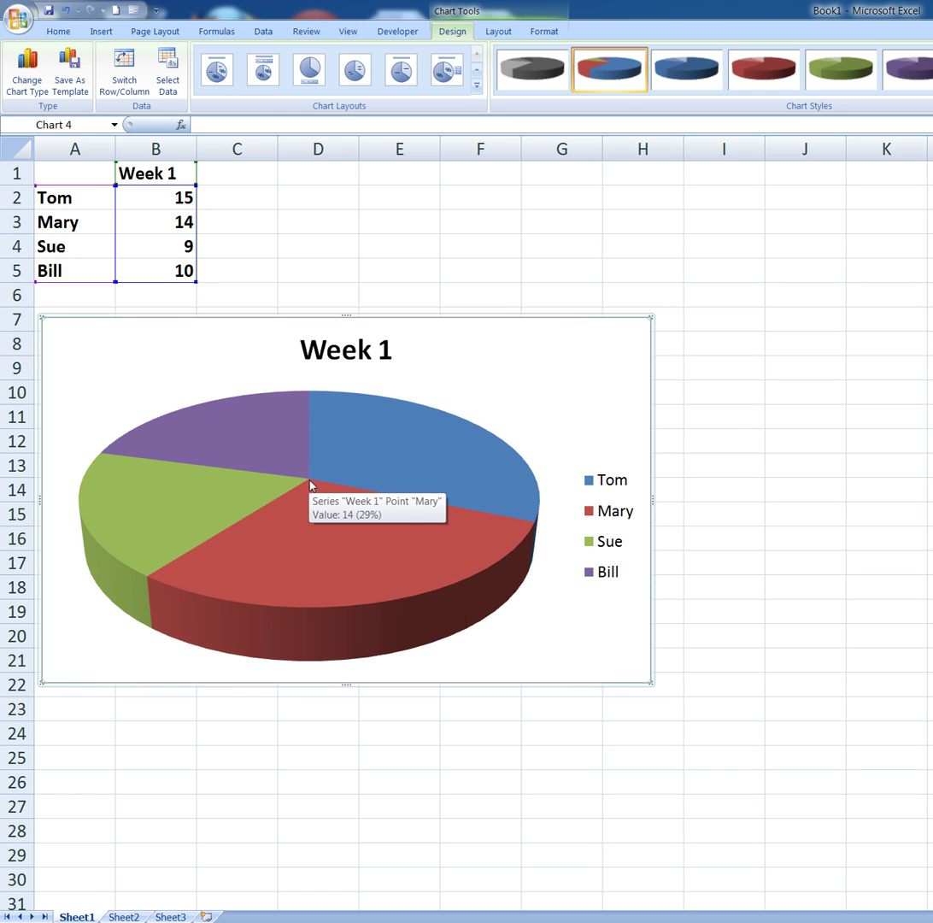
# - Add value data labels (15, 14, 9, 10) to the pie's slices
pyautogui.rightClick(310, 482)
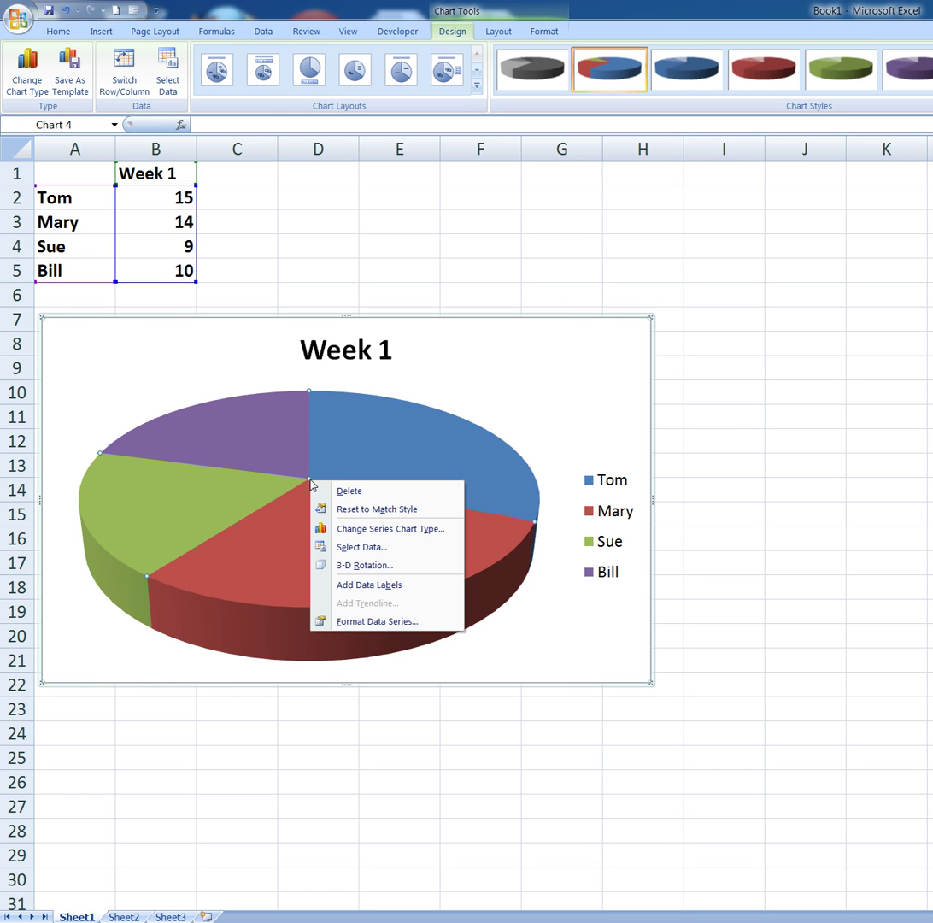
pyautogui.moveTo(312, 485)
pyautogui.click(360, 623)
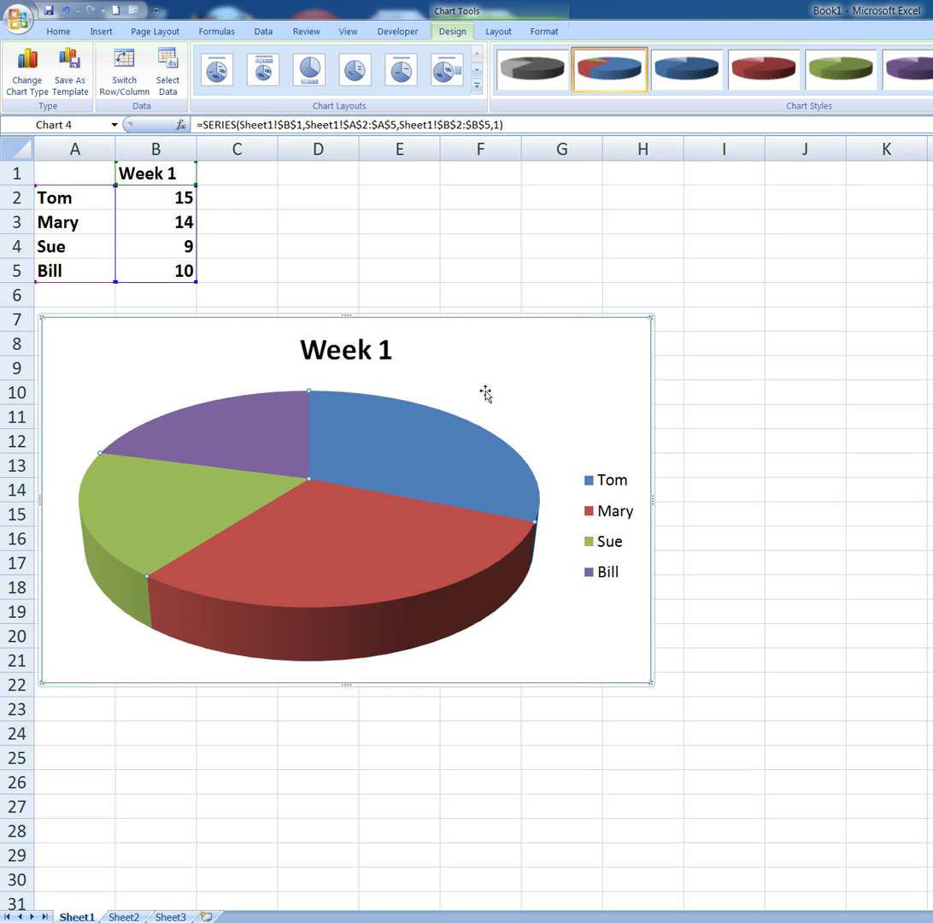
pyautogui.rightClick(310, 479)
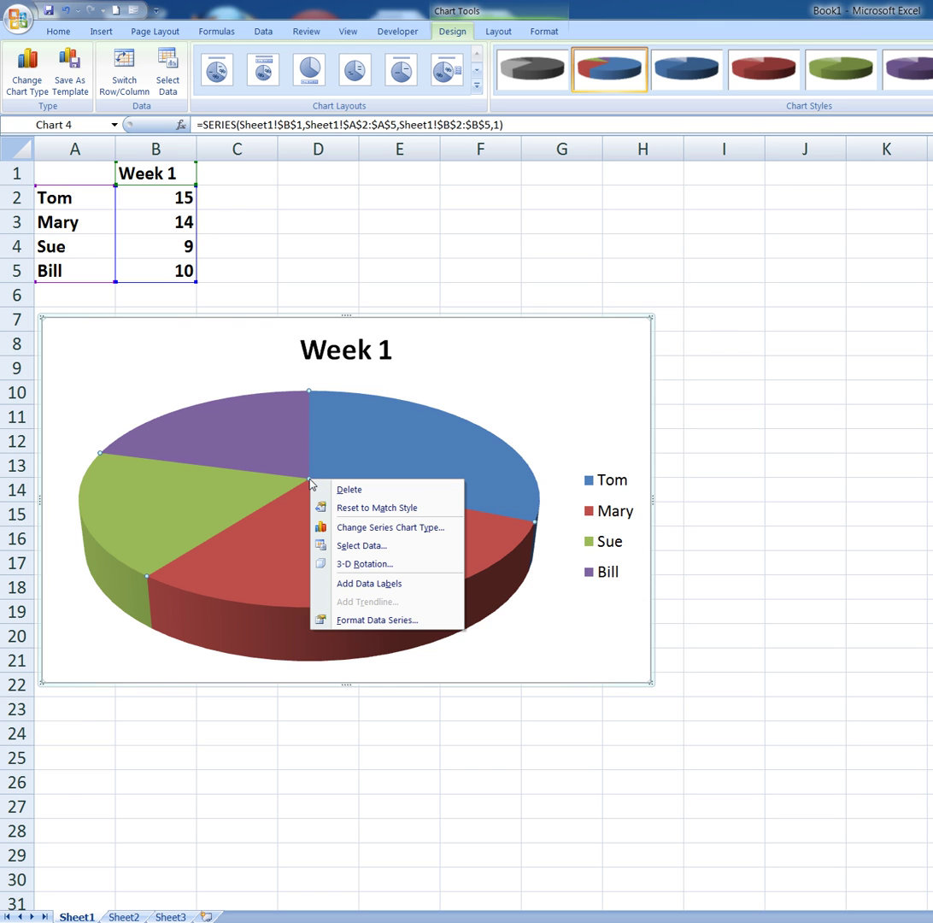
pyautogui.click(367, 584)
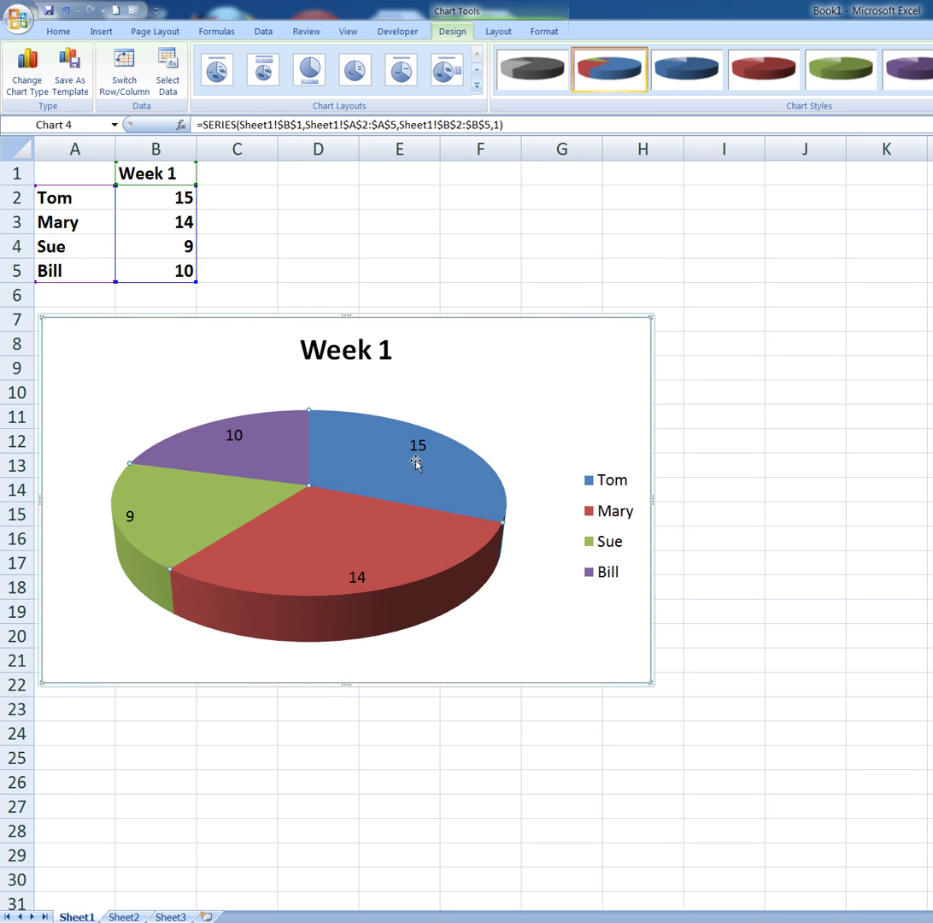
pyautogui.moveTo(387, 481)
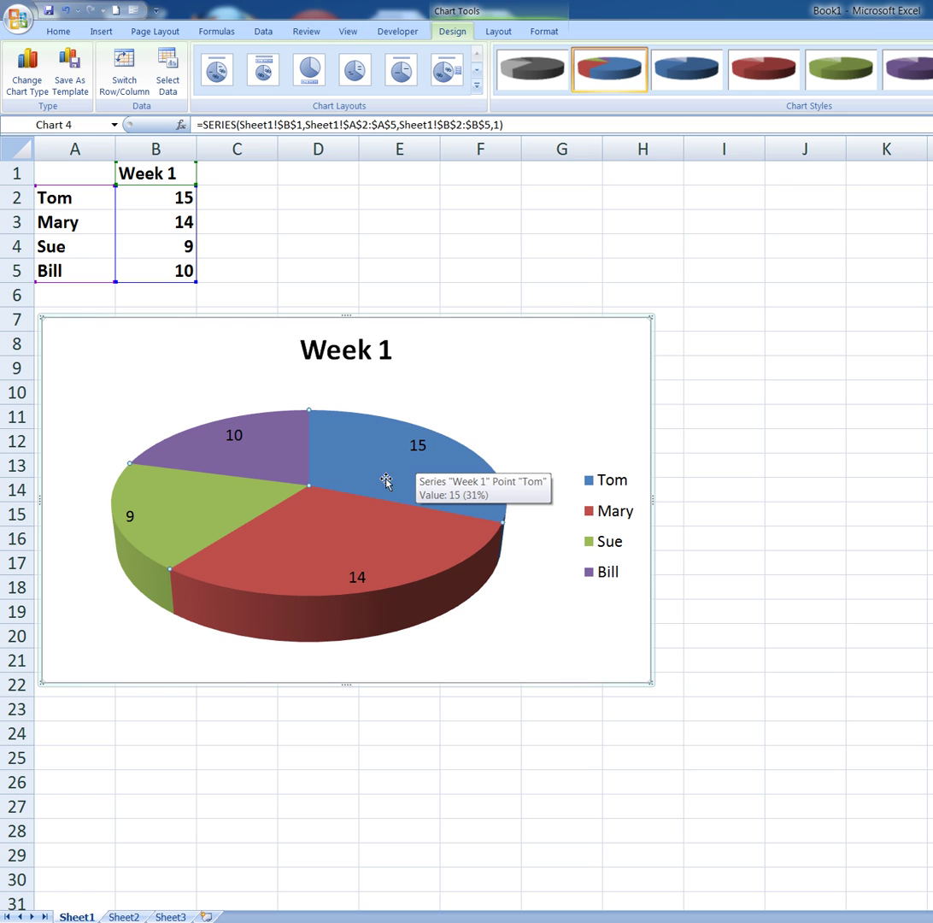
# - Set the data labels to Category Name and Percentage instead of Value, positioned Outside End
pyautogui.rightClick(310, 485)
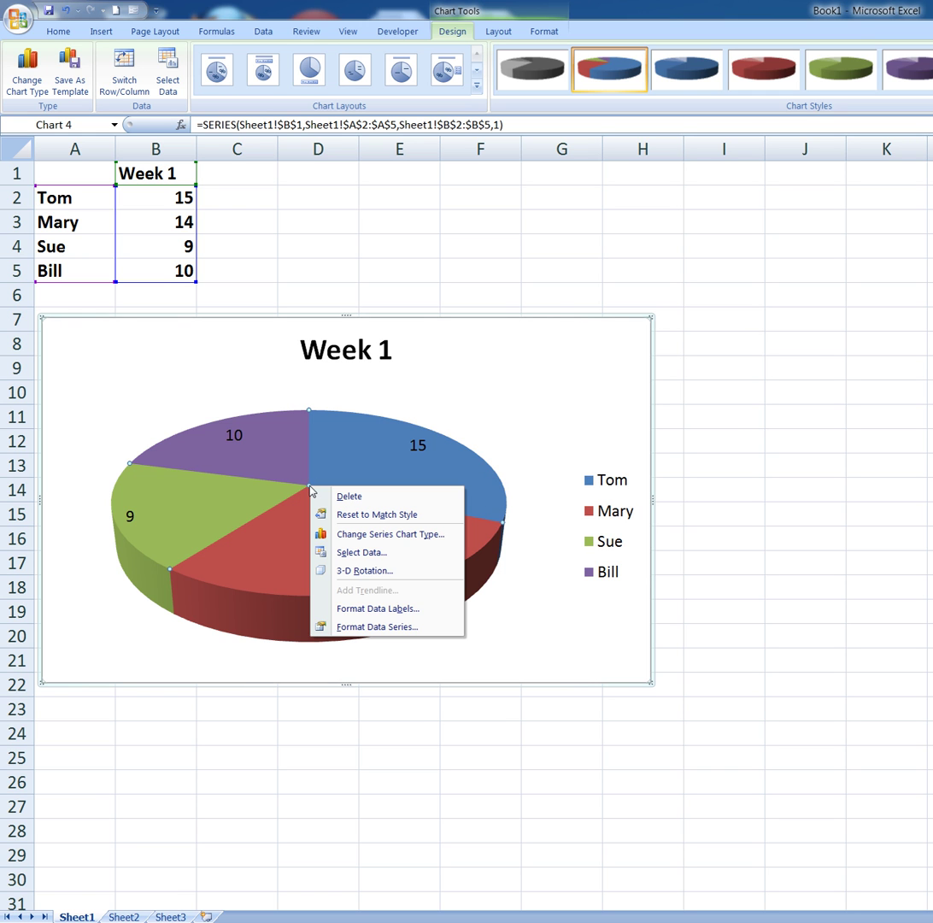
pyautogui.click(369, 610)
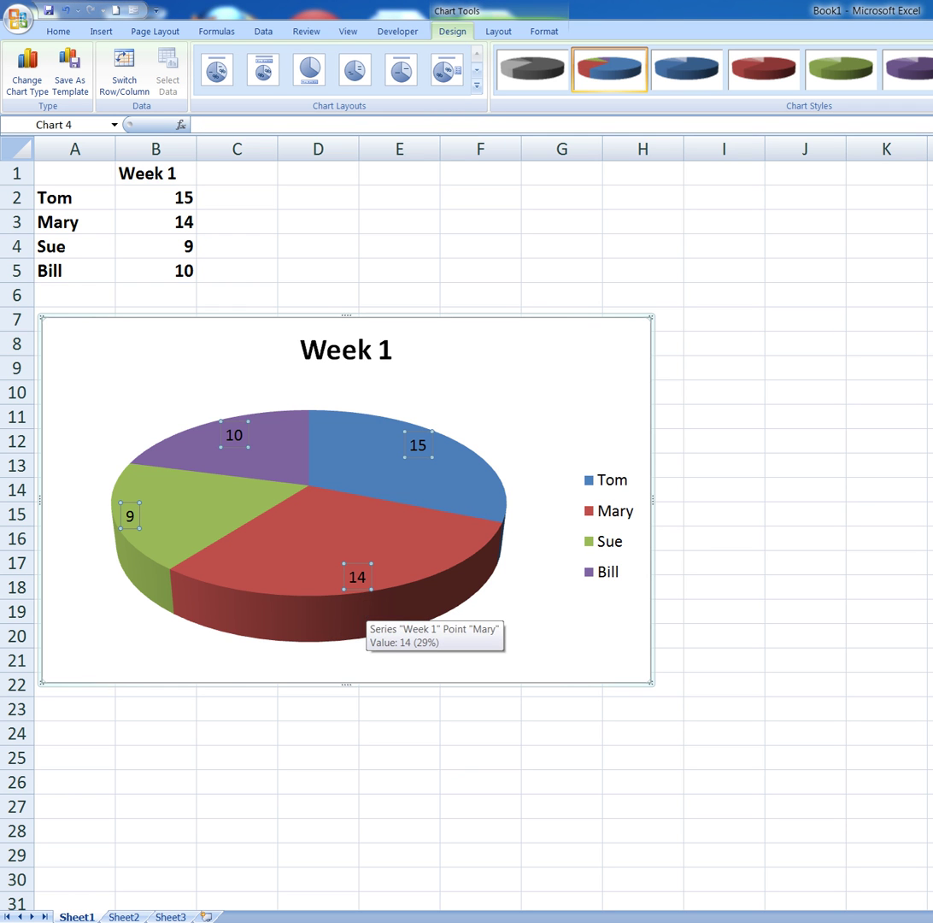
pyautogui.moveTo(927, 339)
pyautogui.mouseDown()
pyautogui.moveTo(814, 301)
pyautogui.moveTo(656, 326)
pyautogui.mouseUp()
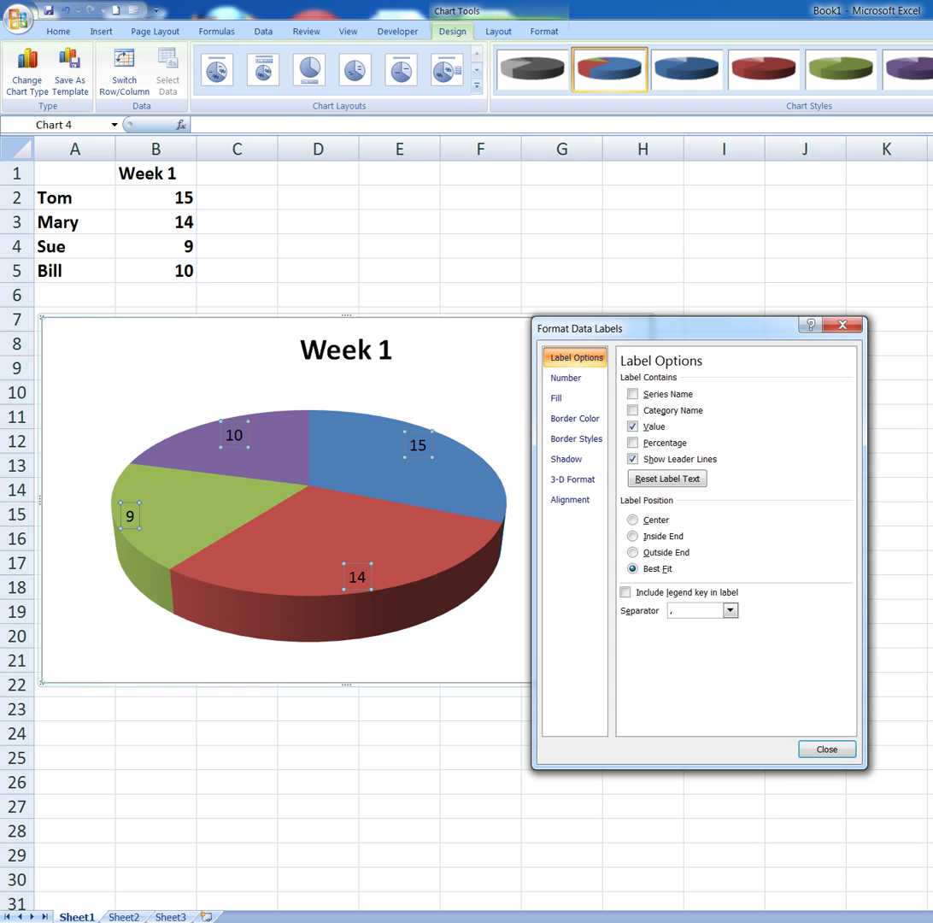
pyautogui.click(633, 411)
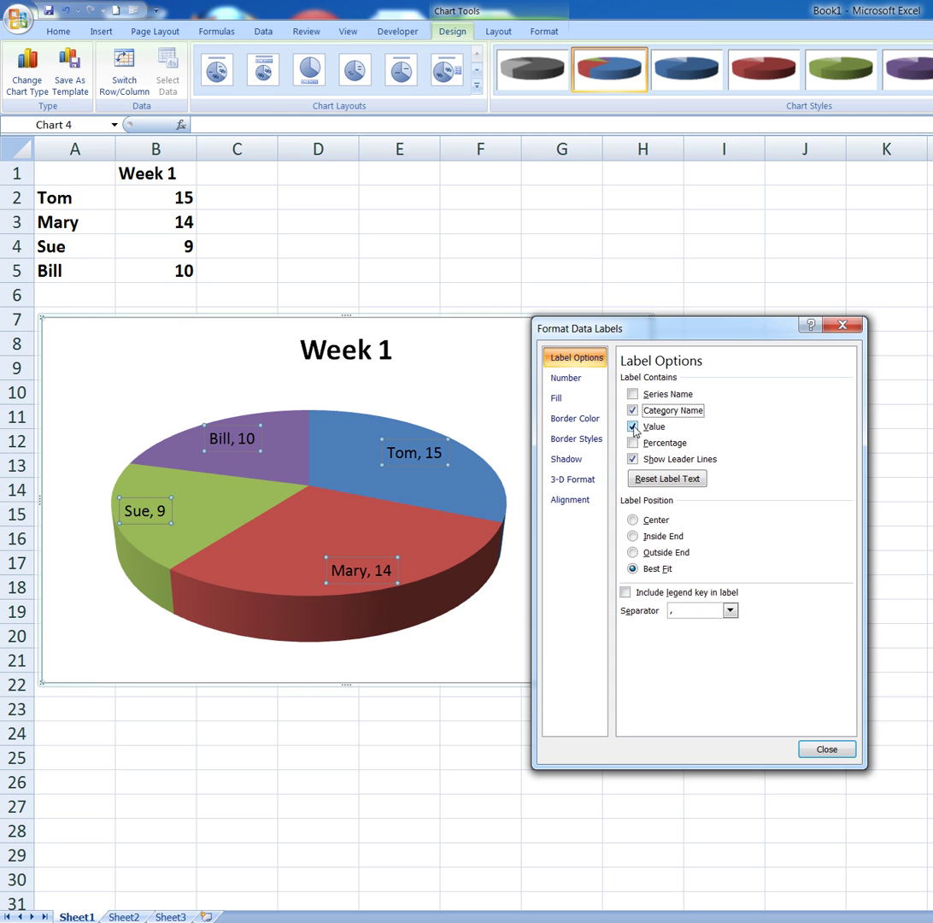
pyautogui.click(633, 426)
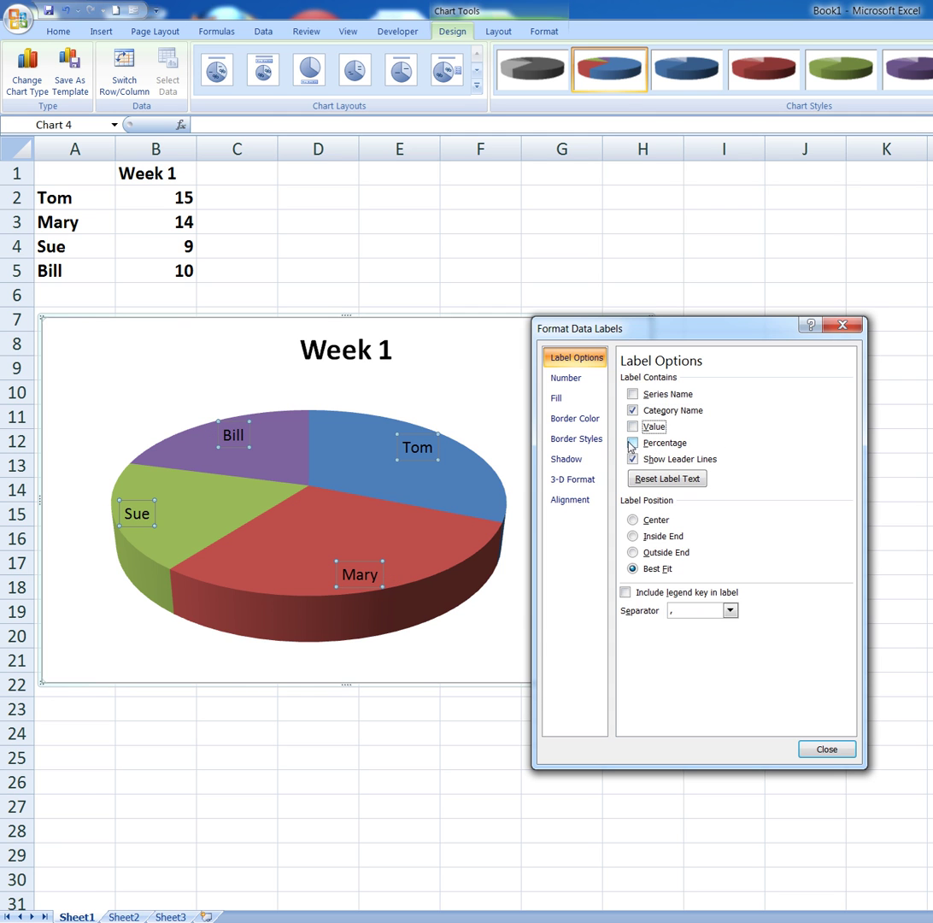
pyautogui.click(633, 443)
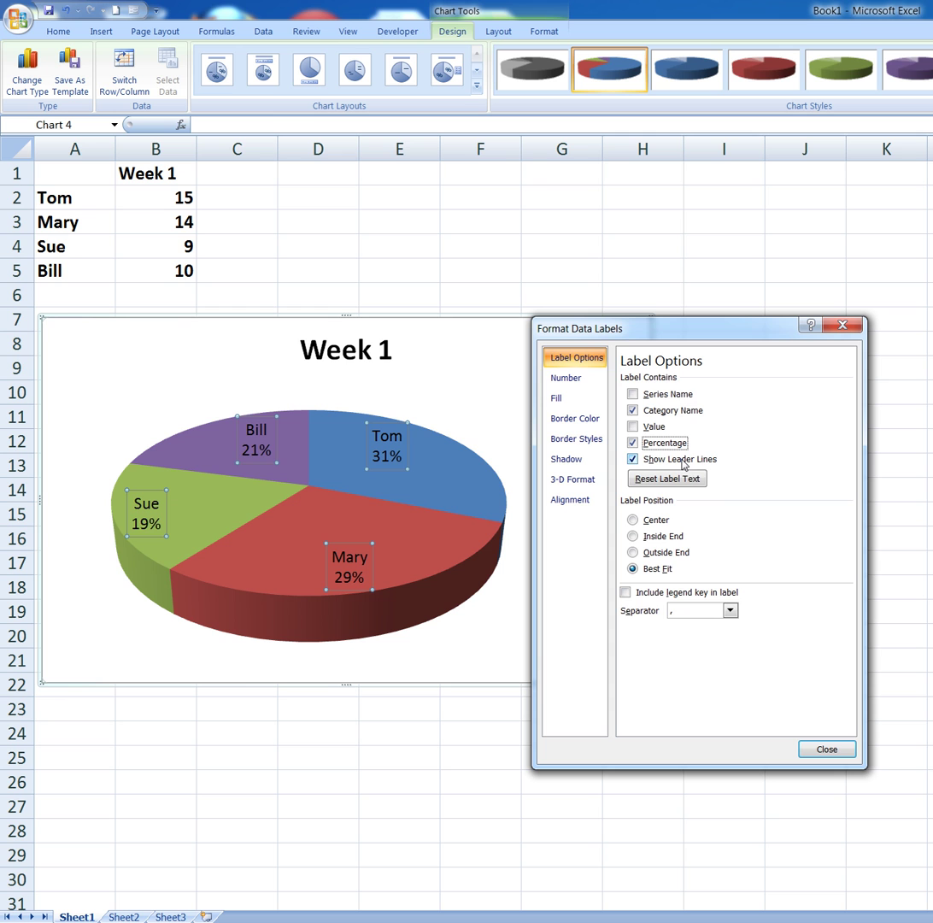
pyautogui.click(633, 553)
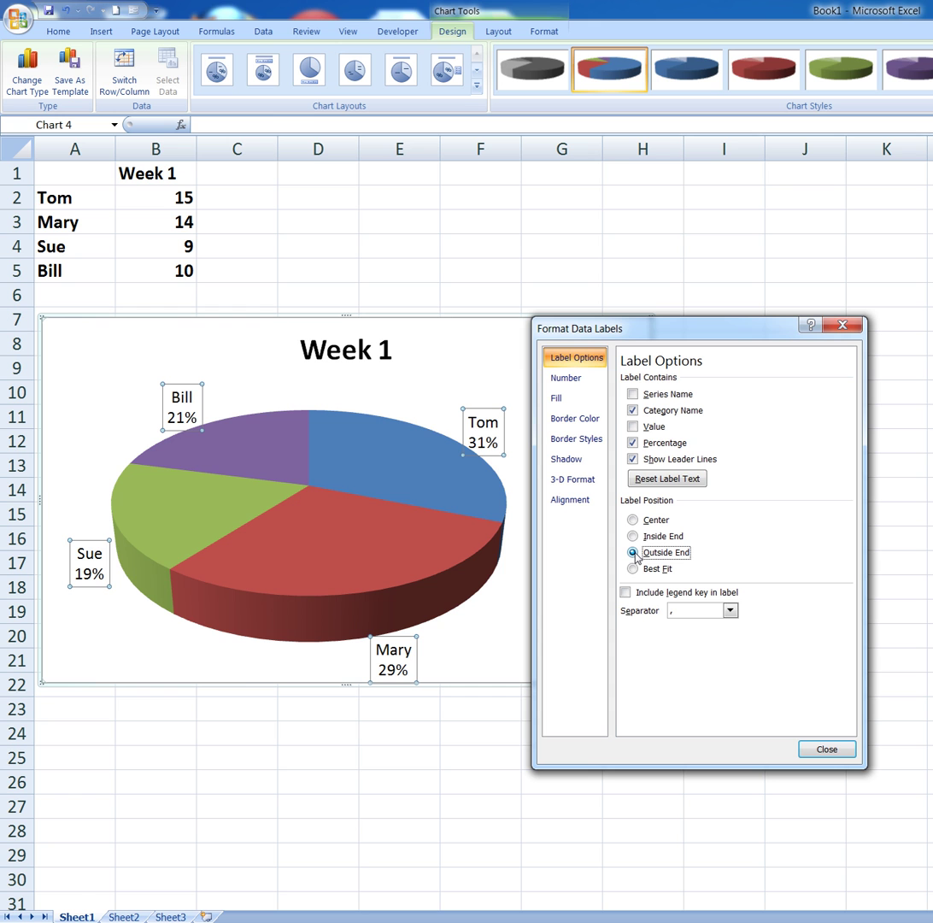
# - Drag the Tom, Bill, Sue and Mary labels away from the pie so leader lines appear
pyautogui.click(826, 750)
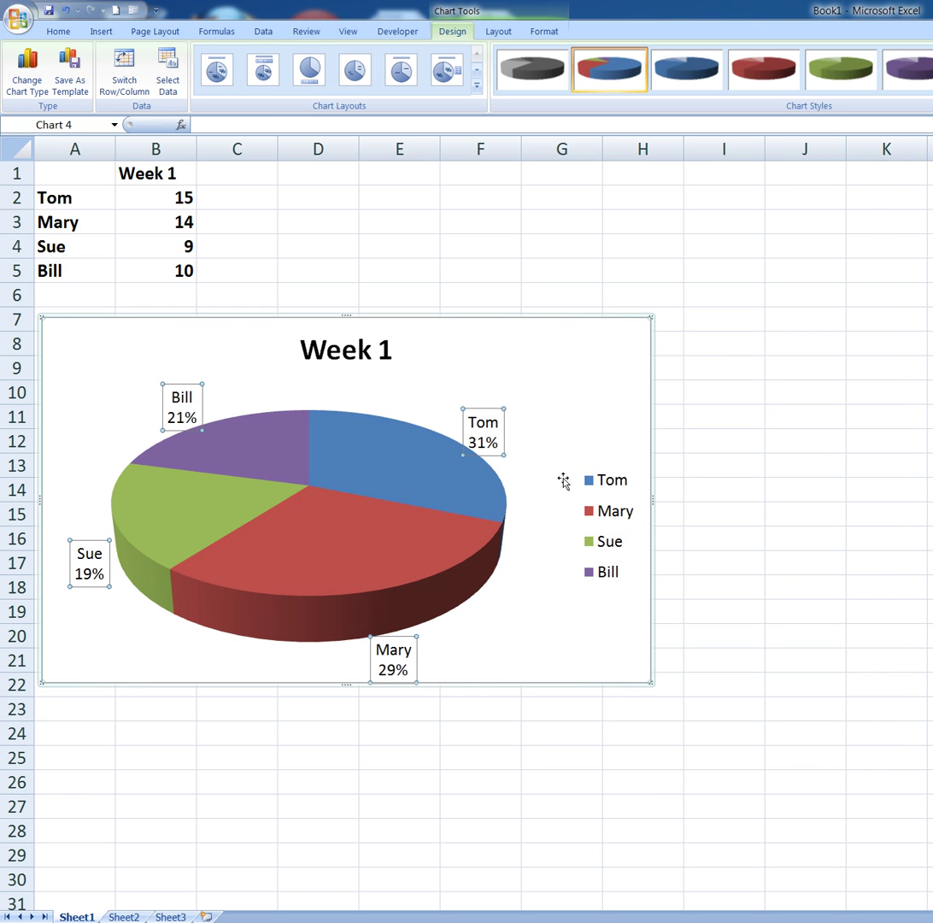
pyautogui.click(491, 437)
pyautogui.moveTo(492, 437); pyautogui.dragTo(517, 392)
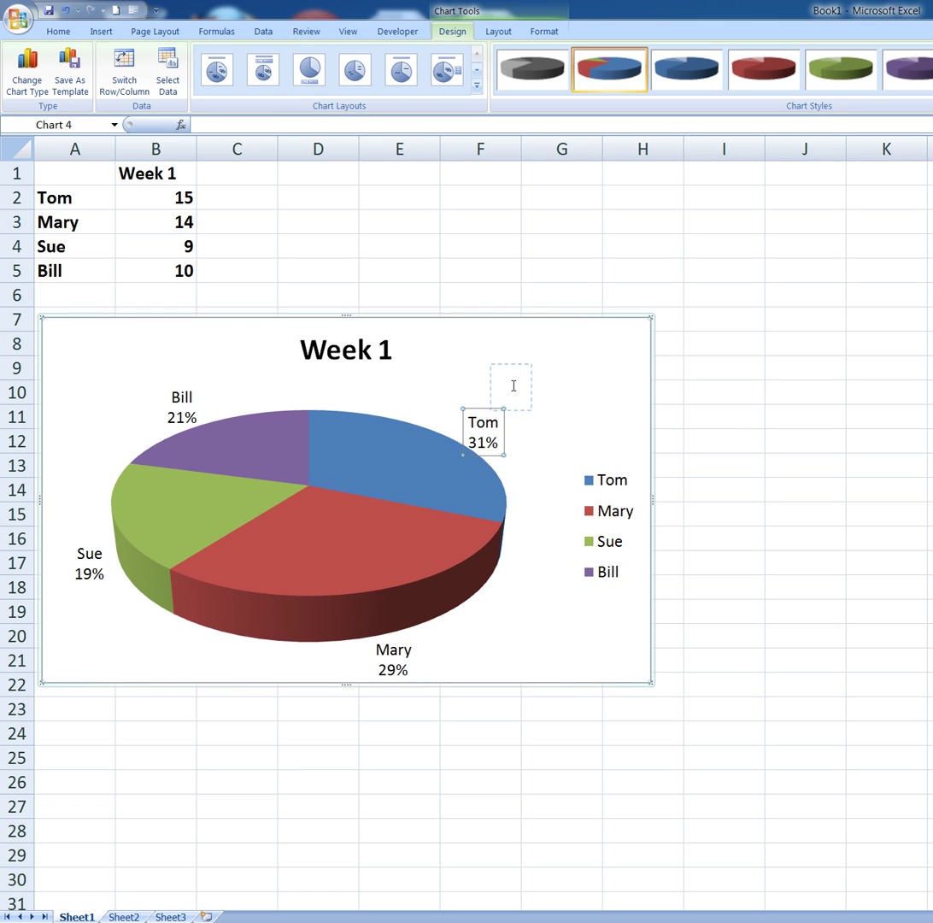
pyautogui.moveTo(183, 410); pyautogui.dragTo(164, 366)
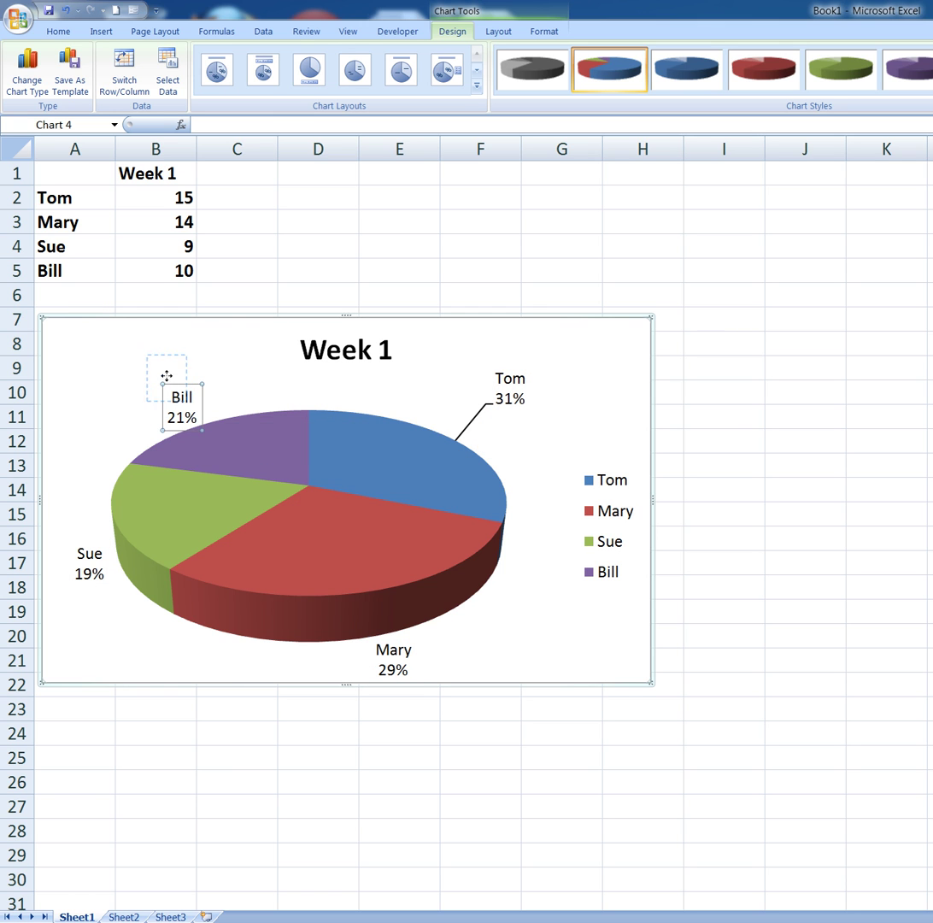
pyautogui.click(90, 564)
pyautogui.moveTo(90, 564); pyautogui.dragTo(72, 619)
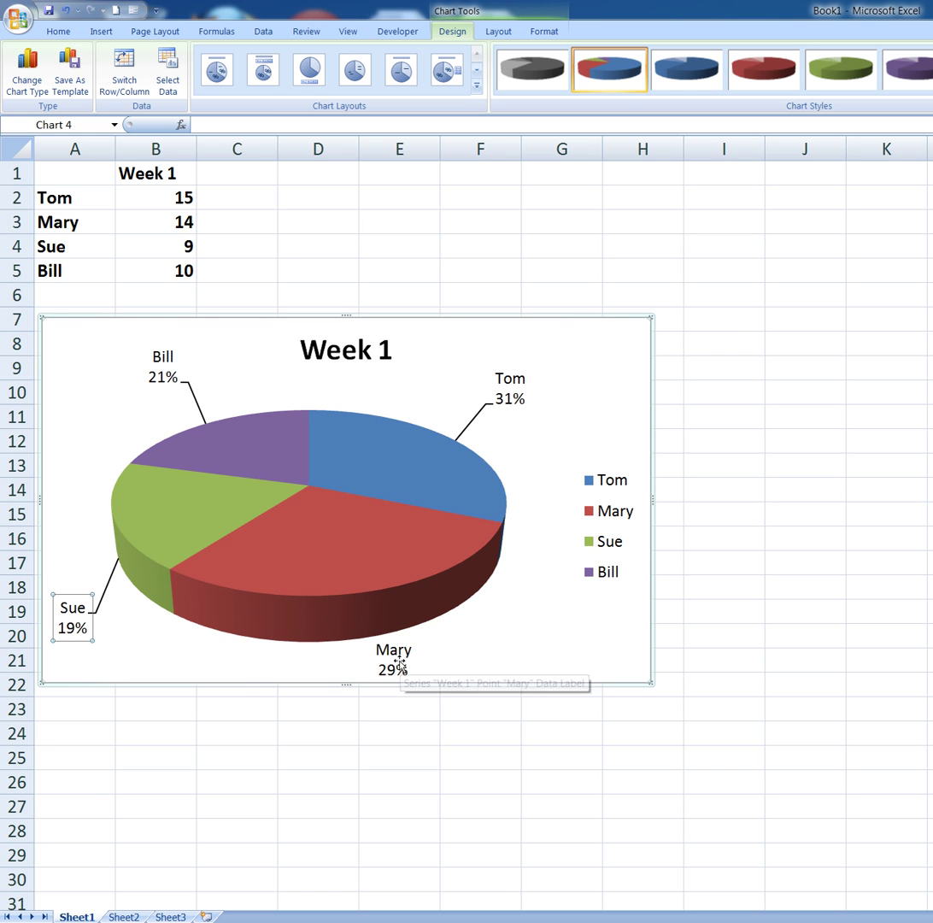
pyautogui.moveTo(402, 663); pyautogui.dragTo(494, 653)
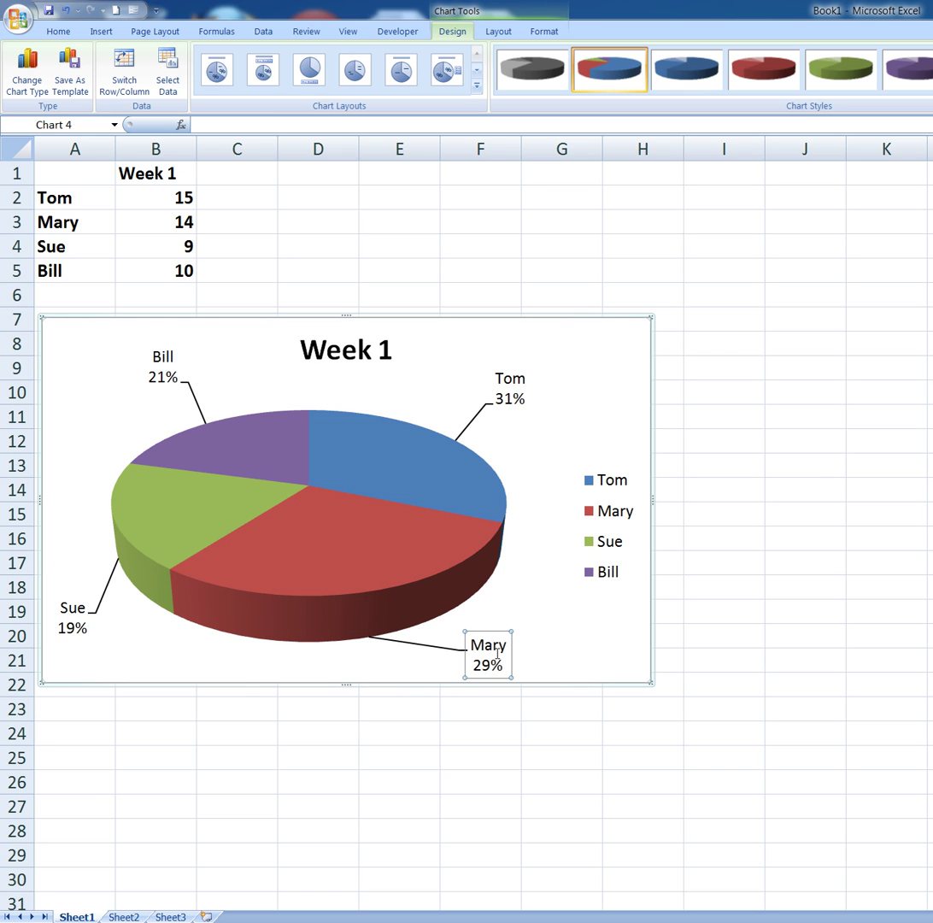
pyautogui.click(420, 220)
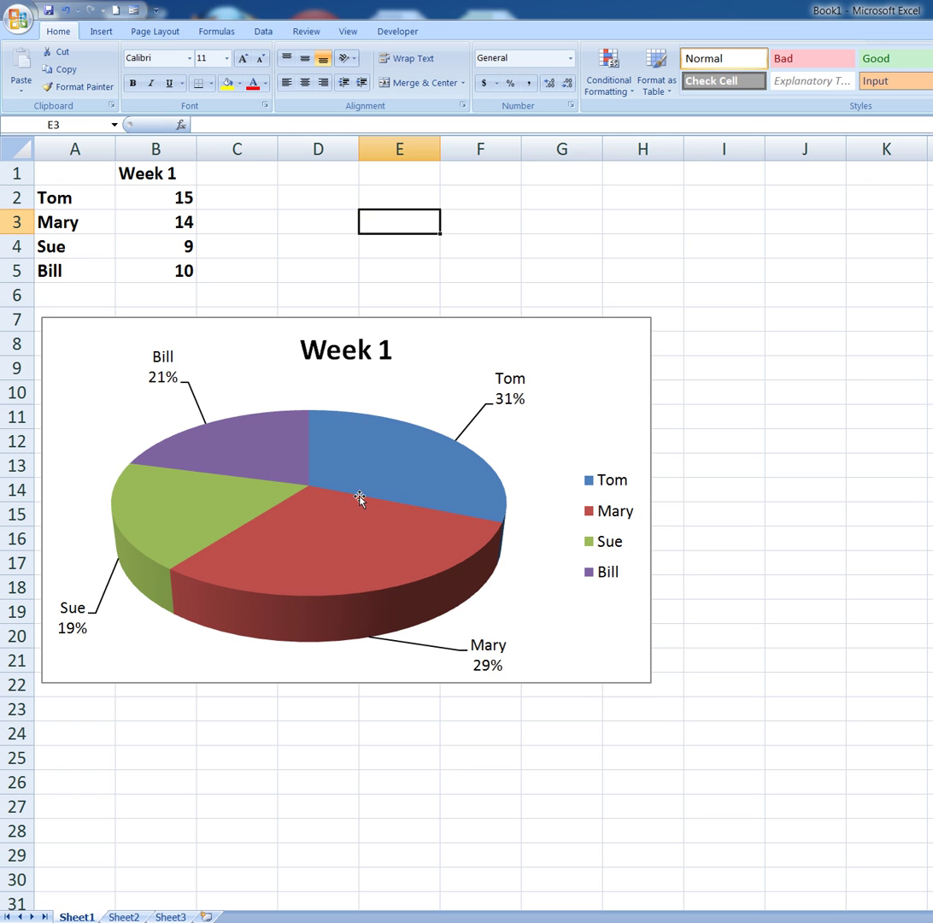
pyautogui.rightClick(310, 490)
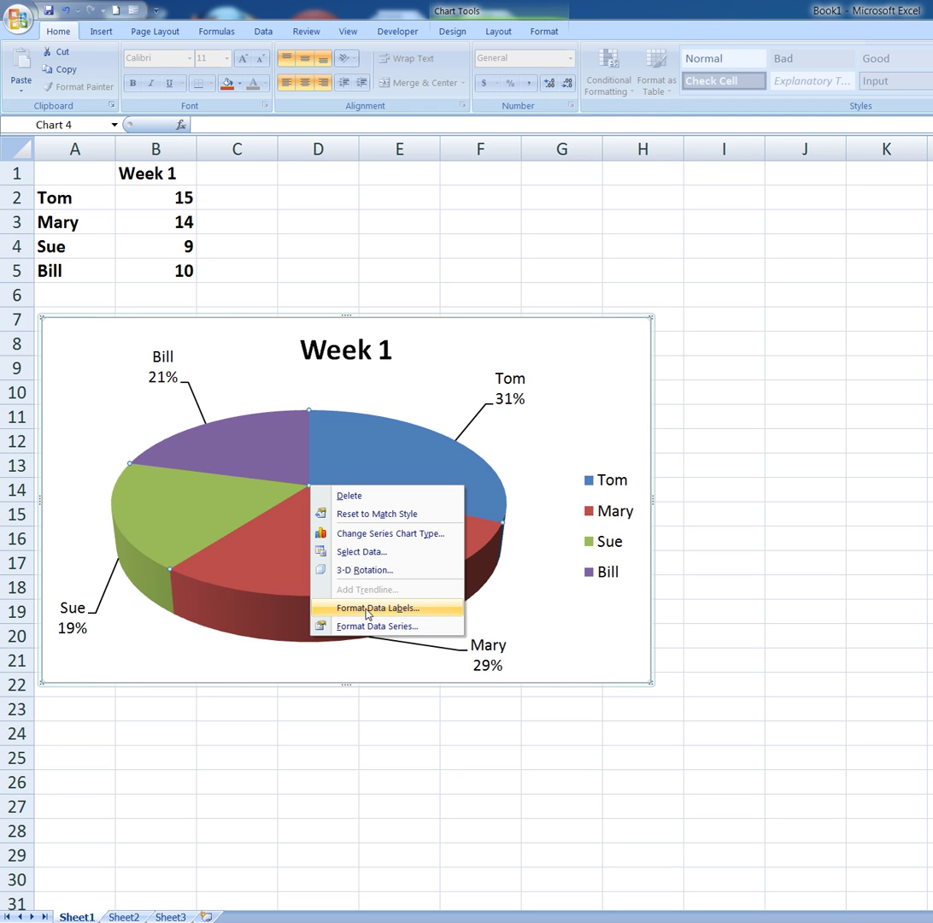
pyautogui.click(367, 607)
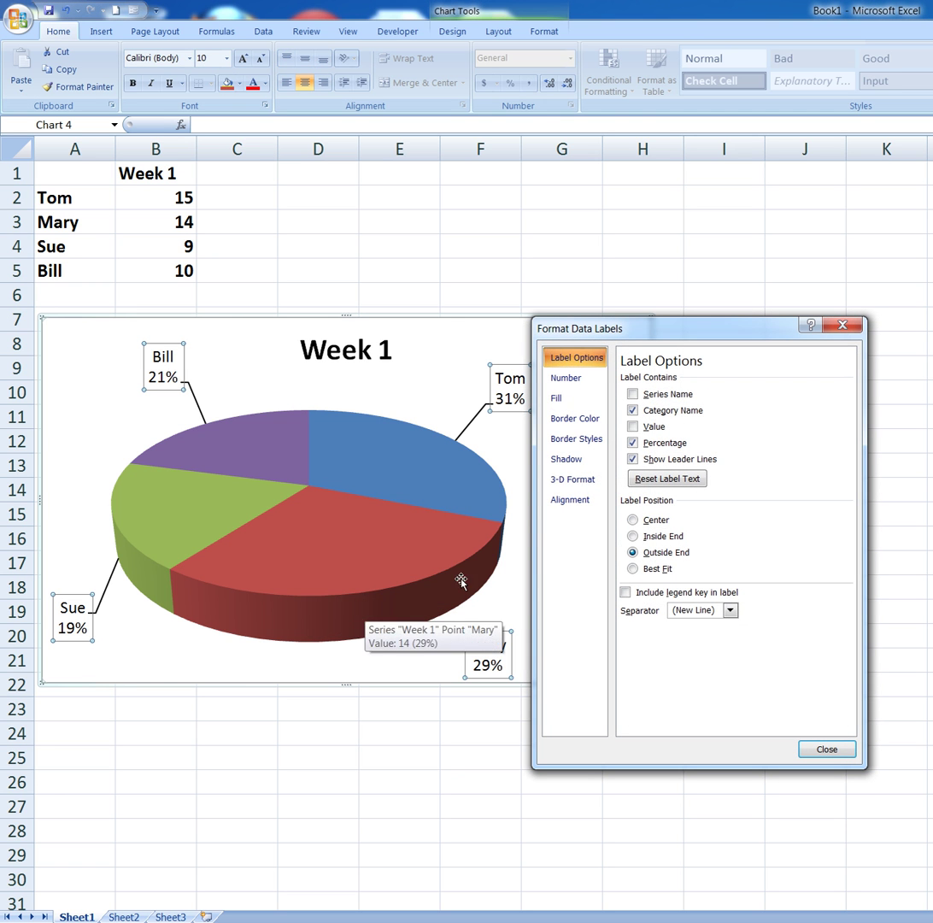
pyautogui.click(633, 427)
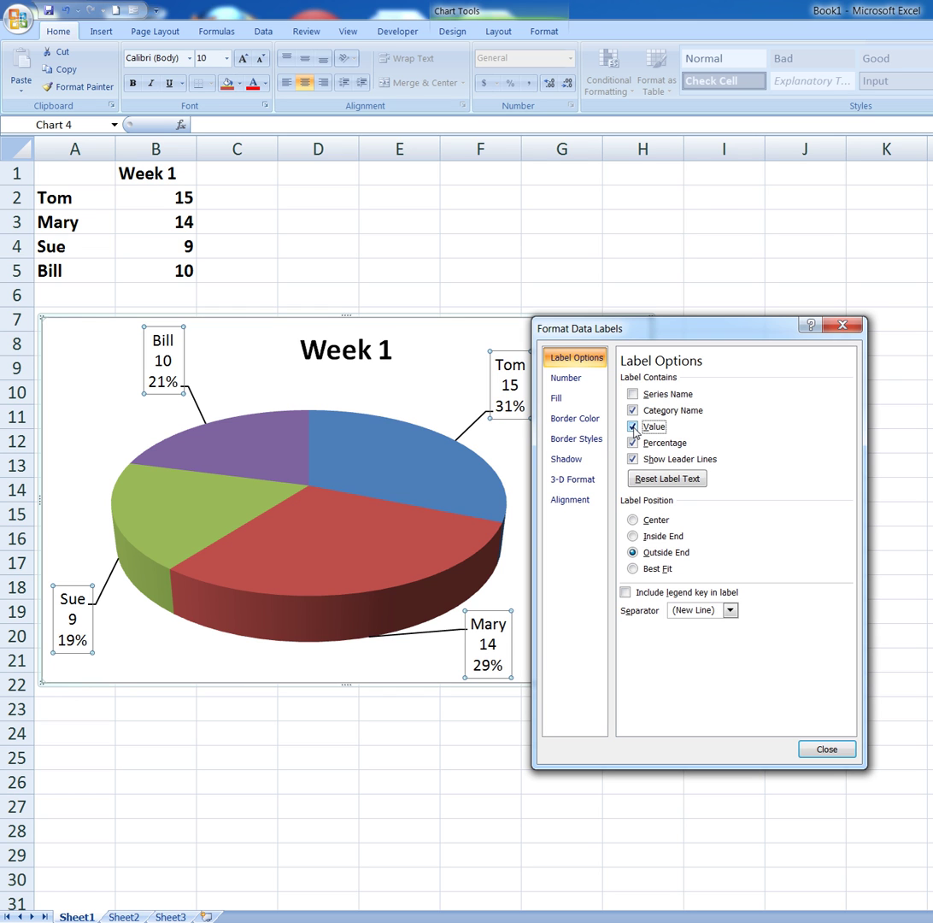
pyautogui.click(633, 426)
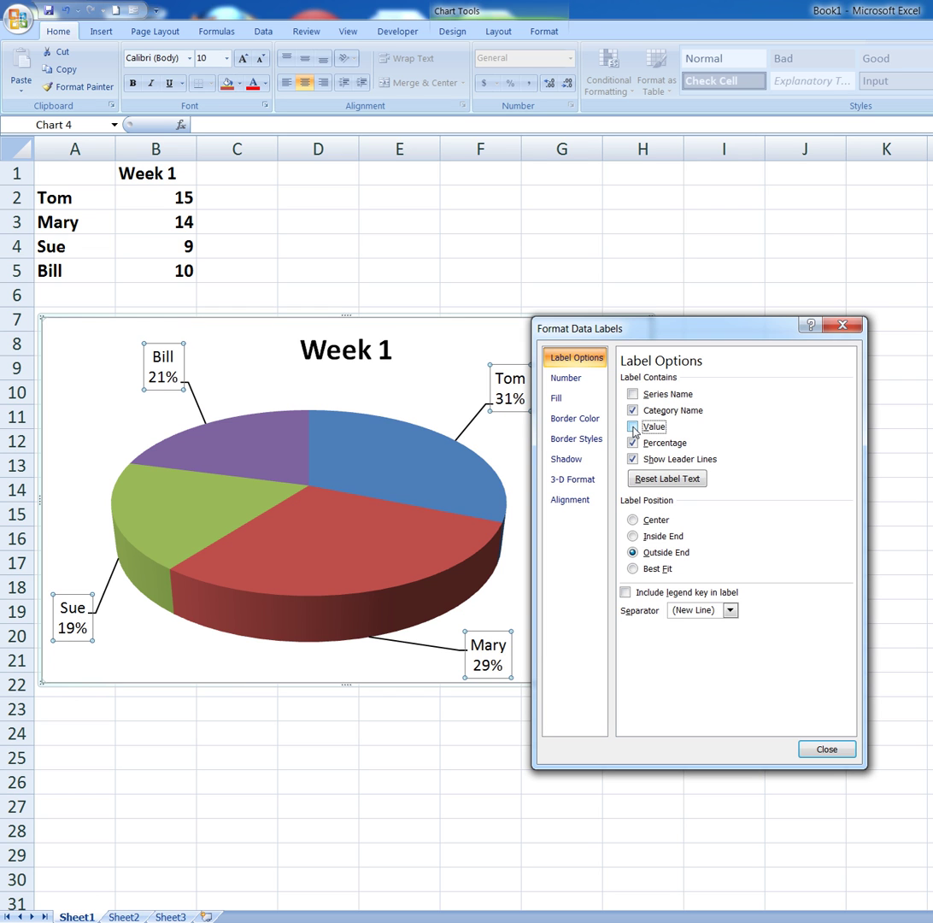
pyautogui.click(825, 749)
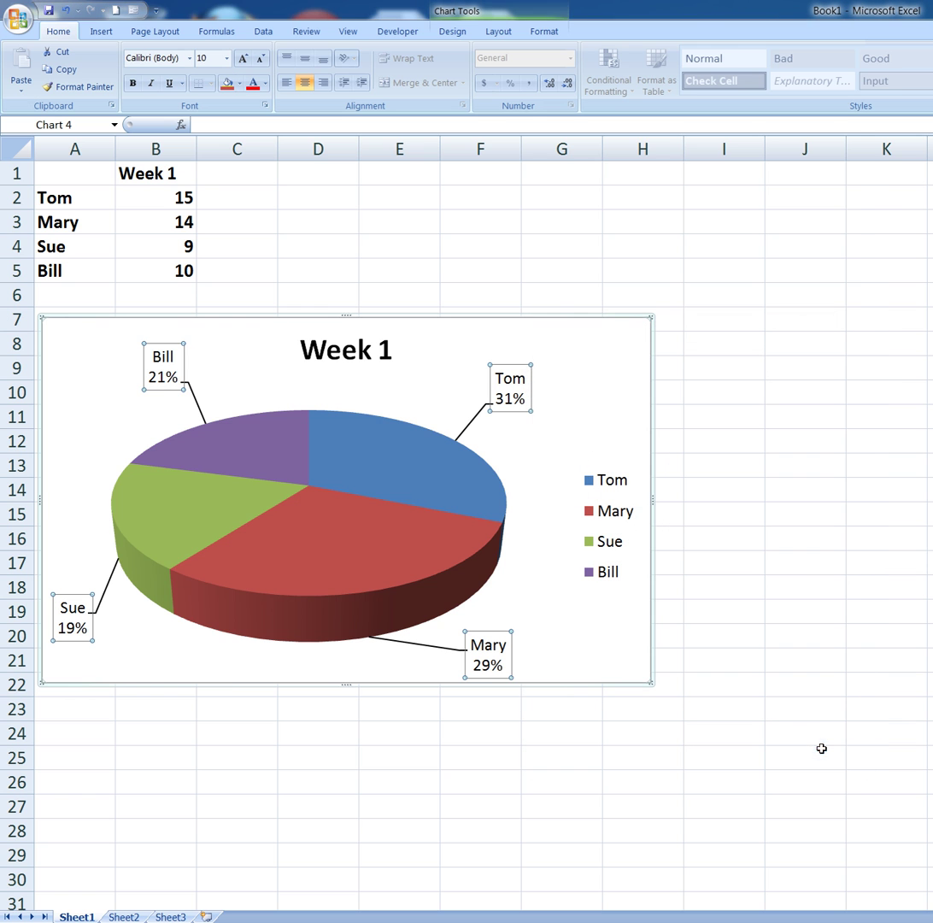
pyautogui.click(662, 222)
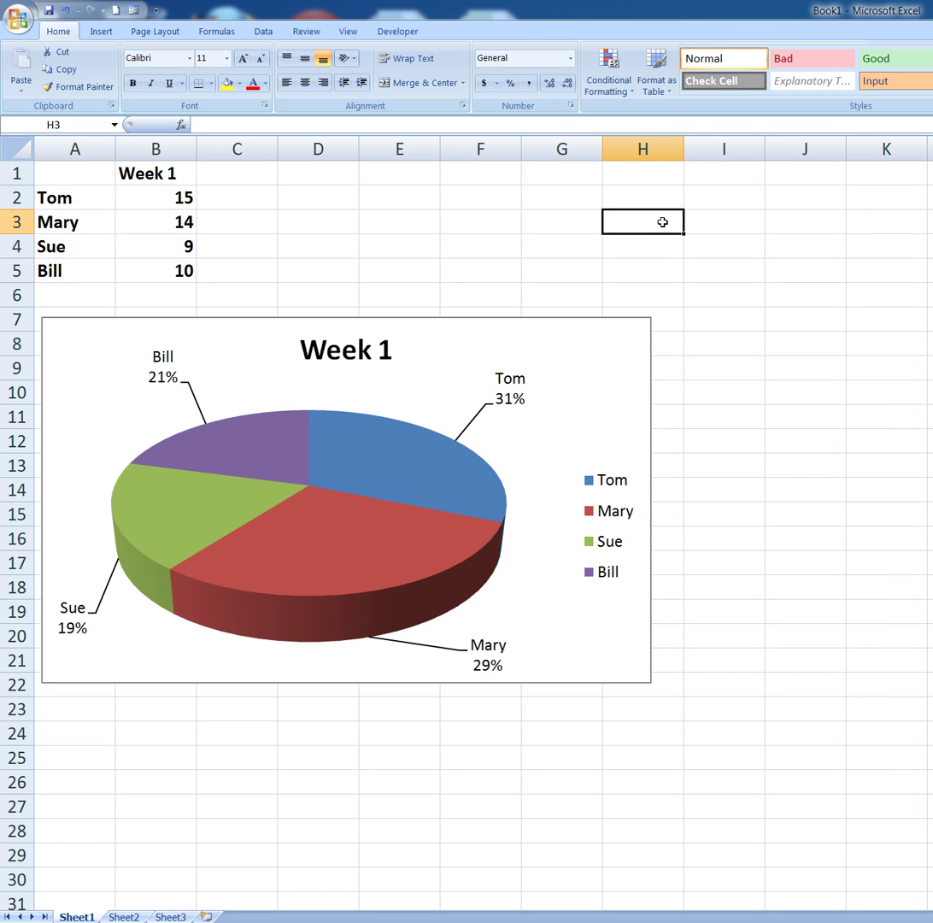